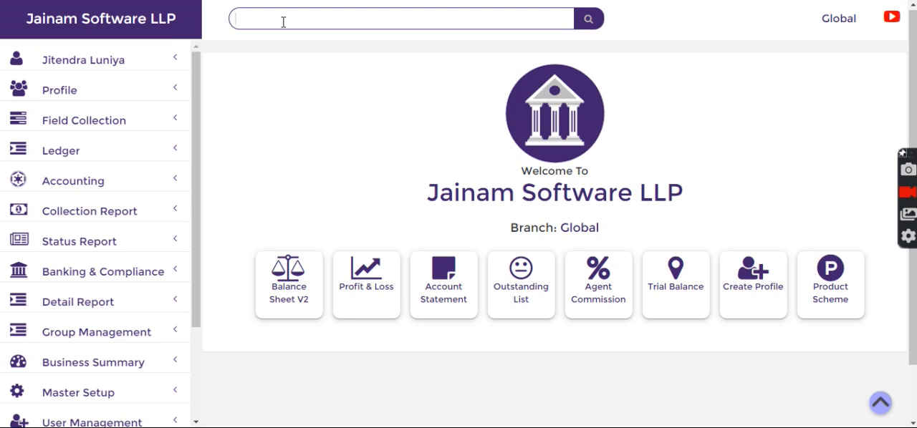
Step: Search for loan 243 and open its payment records
{"action": "type", "text": "8"}
{"action": "key", "text": "Return"}
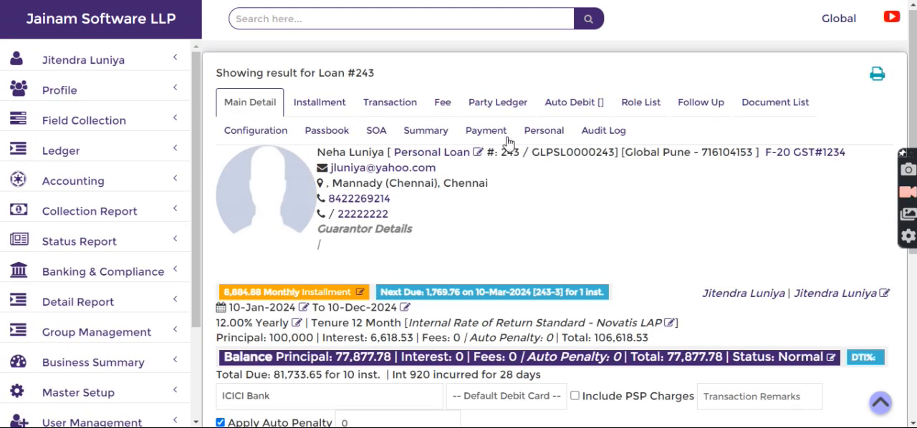
{"action": "left_click", "coordinate": [486, 135]}
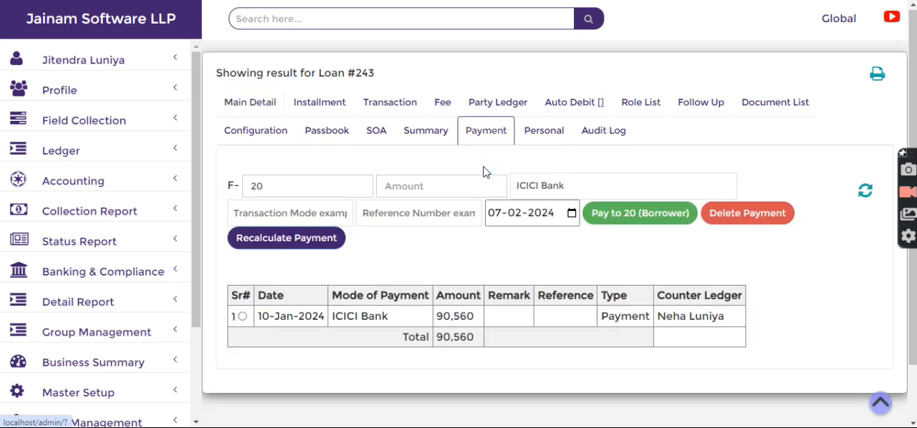
{"action": "left_click_drag", "start_coordinate": [436, 316], "coordinate": [474, 316]}
{"action": "left_click", "coordinate": [439, 259]}
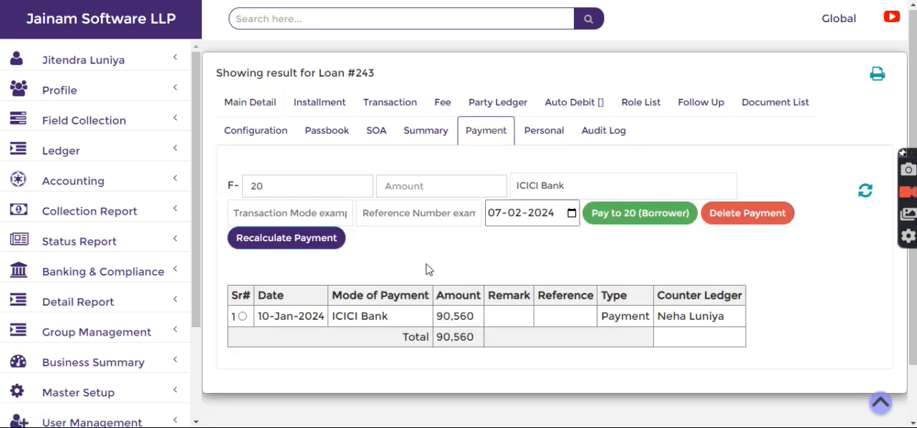
Step: Delete the existing 10-Jan-2024 ICICI Bank payment from the loan and confirm the deletion
{"action": "left_click", "coordinate": [242, 318]}
{"action": "left_click", "coordinate": [715, 215]}
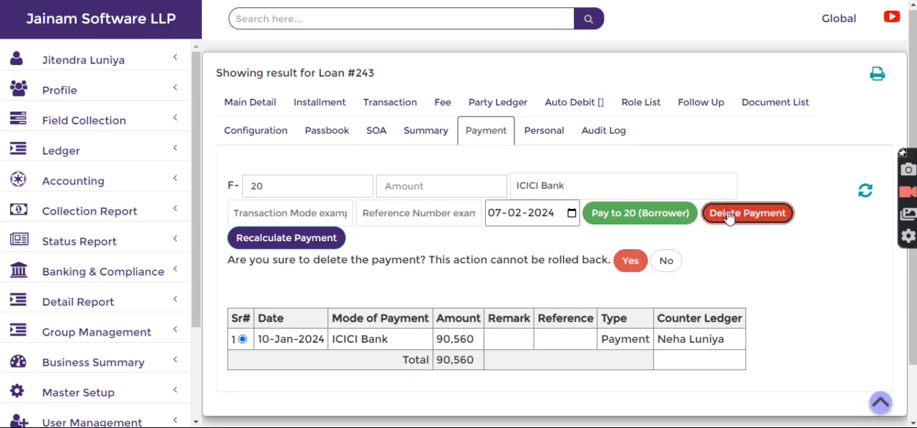
{"action": "left_click", "coordinate": [629, 264]}
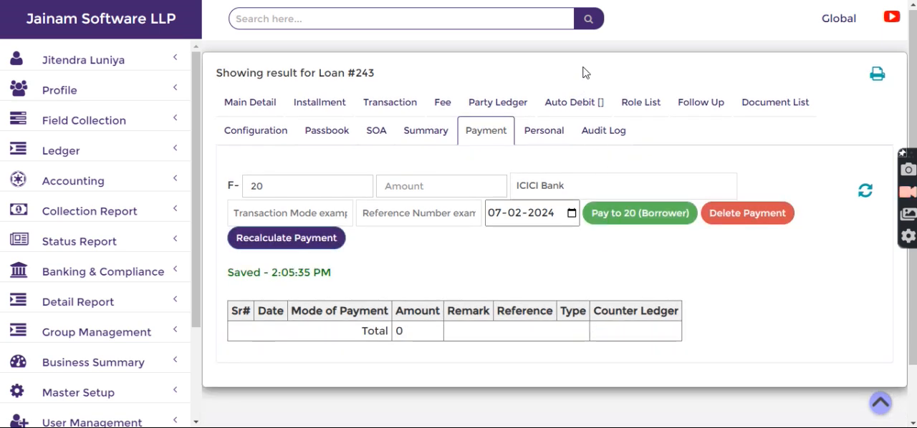
Step: Clear the pay-to file number and review the loan number in the loan's main details
{"action": "left_click_drag", "start_coordinate": [265, 188], "coordinate": [237, 194]}
{"action": "key", "text": "BackSpace"}
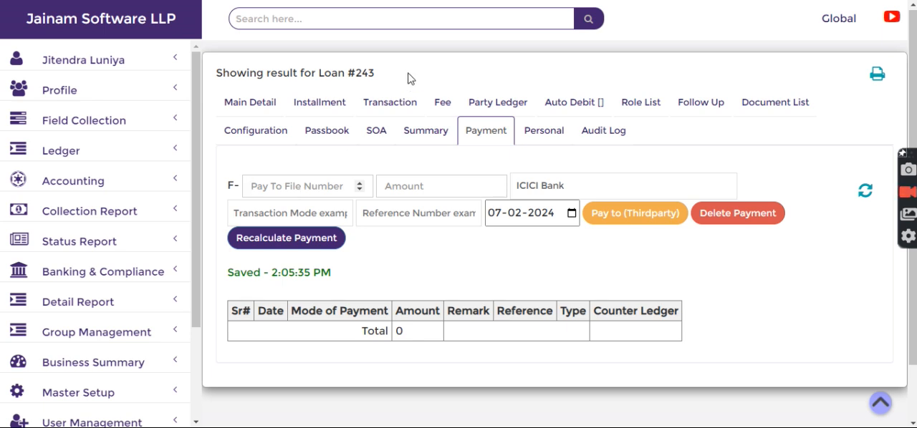
{"action": "left_click", "coordinate": [251, 111]}
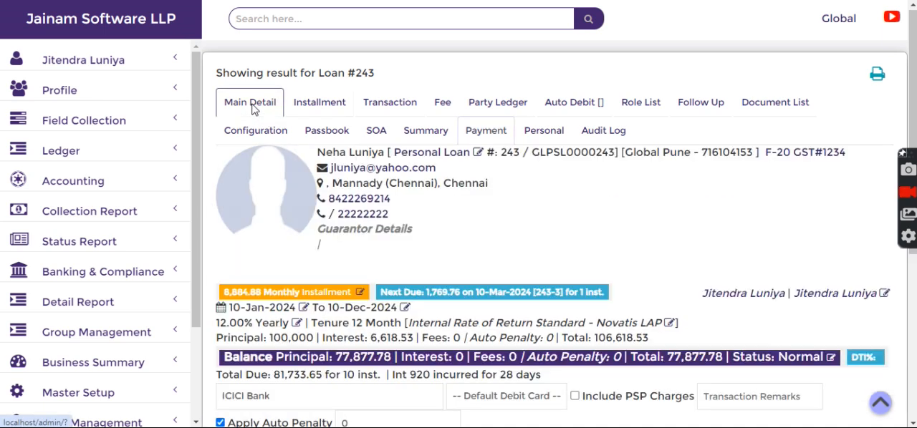
{"action": "double_click", "coordinate": [362, 75]}
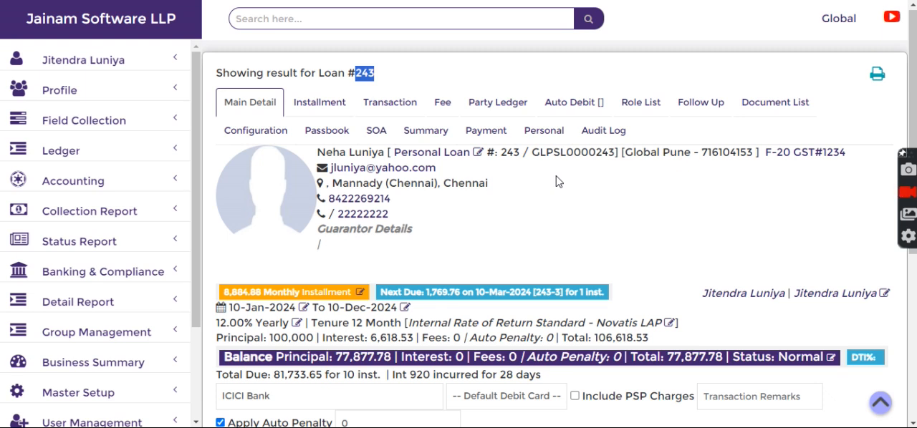
Step: Return to the loan's payment form and set the pay-to file number to 21
{"action": "left_click", "coordinate": [485, 134]}
{"action": "left_click", "coordinate": [278, 187]}
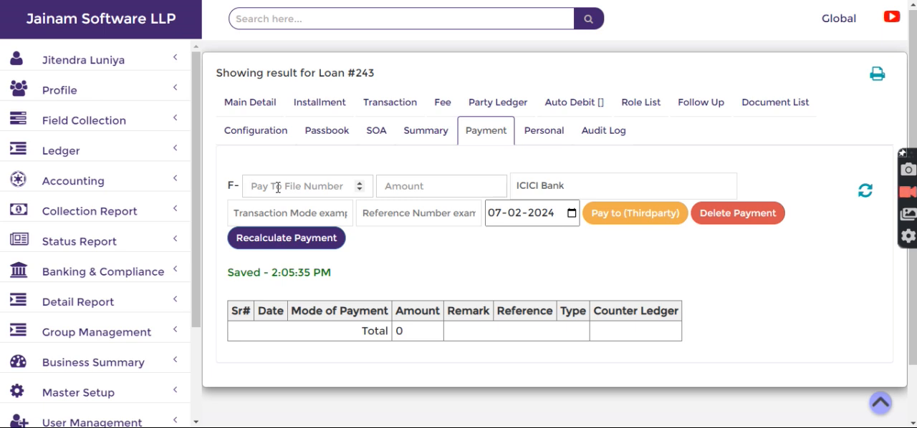
{"action": "type", "text": "20"}
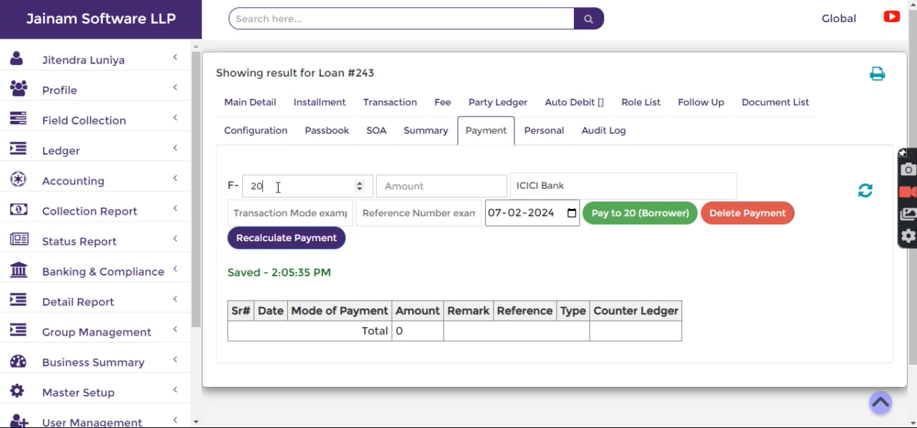
{"action": "key", "text": "BackSpace"}
{"action": "type", "text": "1"}
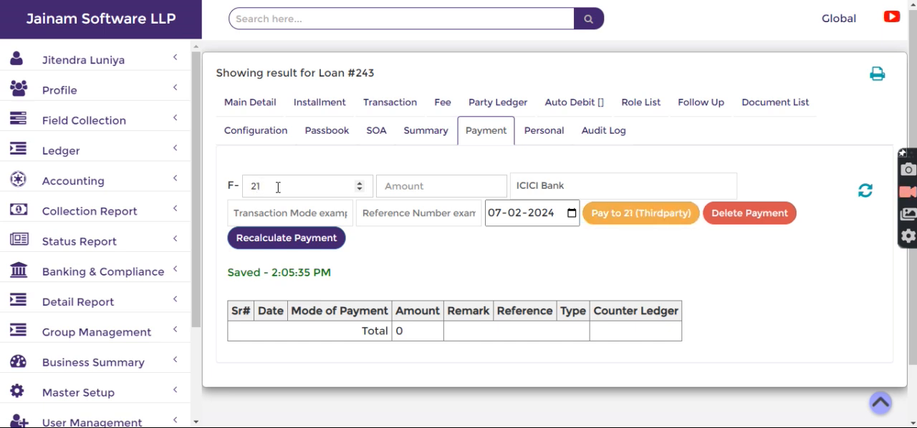
Step: Pay 20000 from ICICI Bank to third-party file 21, dated 10-01-2024
{"action": "left_click", "coordinate": [433, 188]}
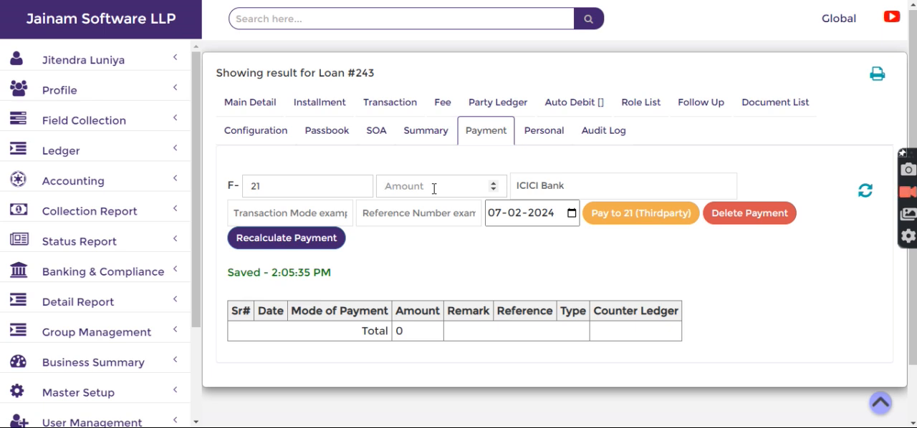
{"action": "type", "text": "20000"}
{"action": "left_click", "coordinate": [496, 213]}
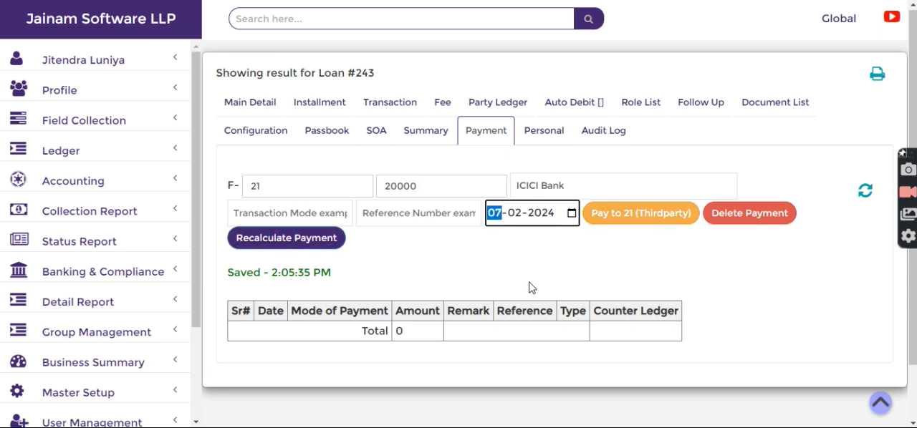
{"action": "type", "text": "10-01"}
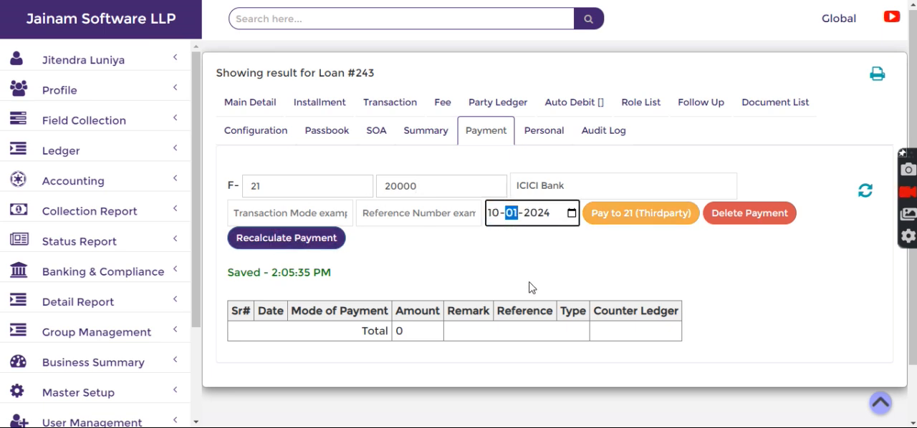
{"action": "left_click", "coordinate": [621, 209]}
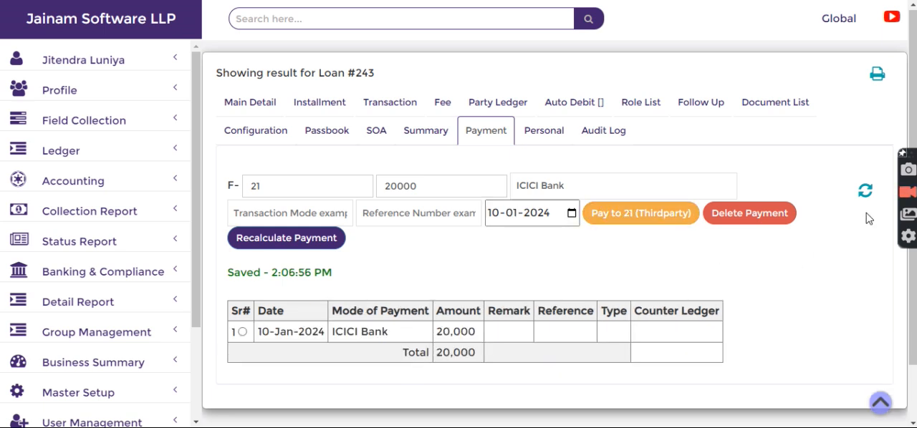
Step: Refresh the payment list and examine the payment mode and counter ledger of the third-party payment entries
{"action": "left_click", "coordinate": [866, 191]}
{"action": "scroll", "coordinate": [459, 247], "scroll_direction": "down", "scroll_amount": 1}
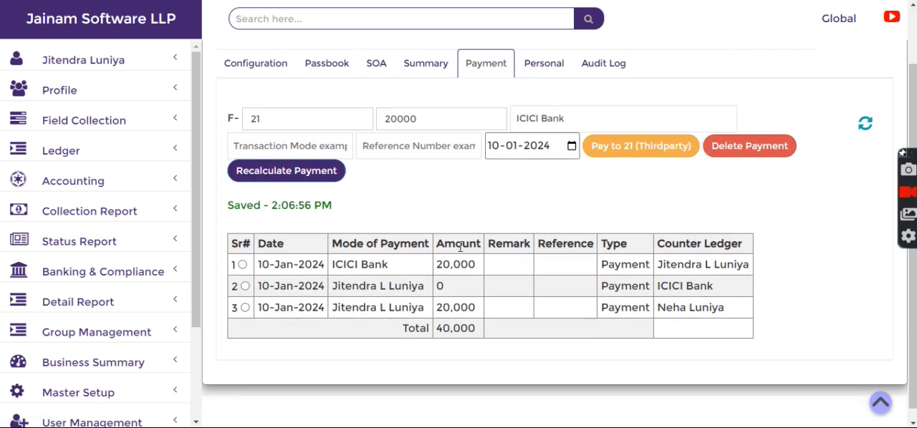
{"action": "left_click_drag", "start_coordinate": [332, 265], "coordinate": [389, 278]}
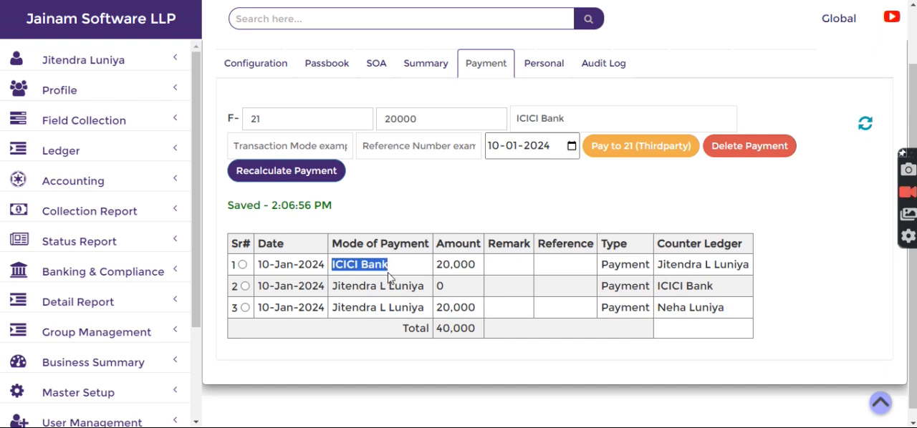
{"action": "left_click_drag", "start_coordinate": [658, 265], "coordinate": [750, 265]}
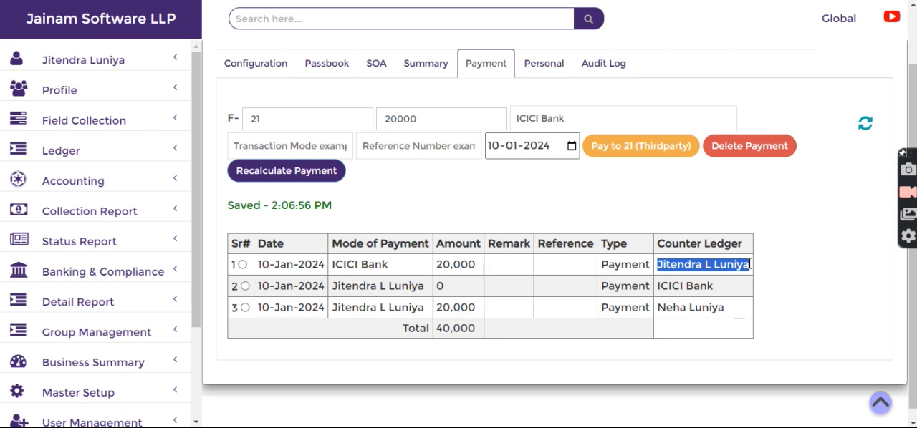
{"action": "left_click_drag", "start_coordinate": [333, 308], "coordinate": [425, 308]}
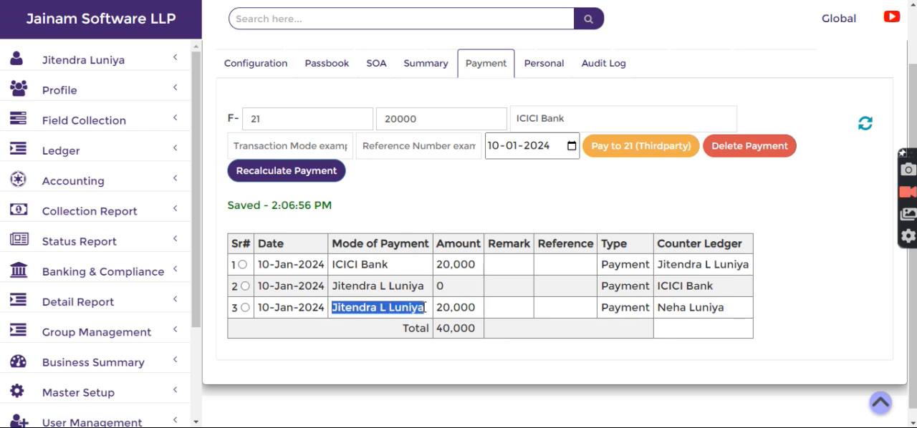
{"action": "left_click_drag", "start_coordinate": [658, 308], "coordinate": [739, 311]}
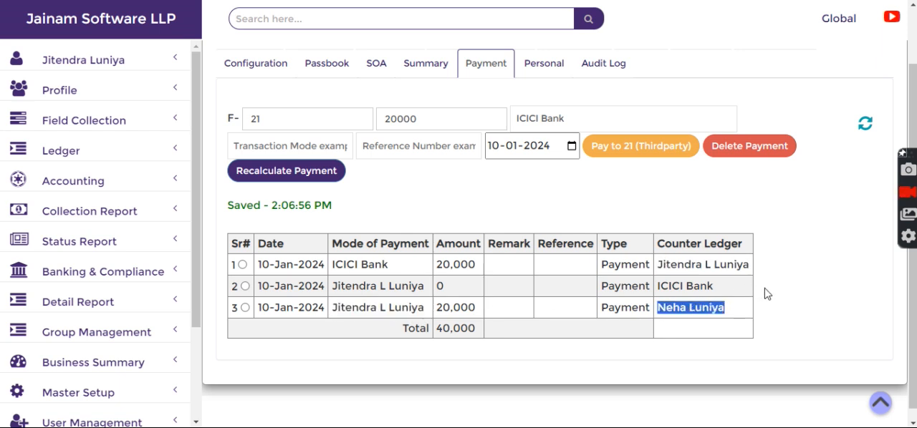
{"action": "left_click", "coordinate": [765, 293]}
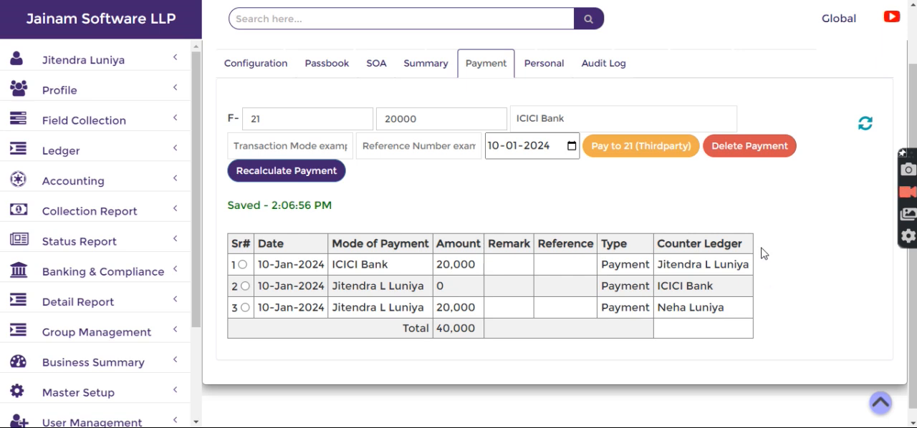
{"action": "scroll", "coordinate": [761, 253], "scroll_direction": "up", "scroll_amount": 1}
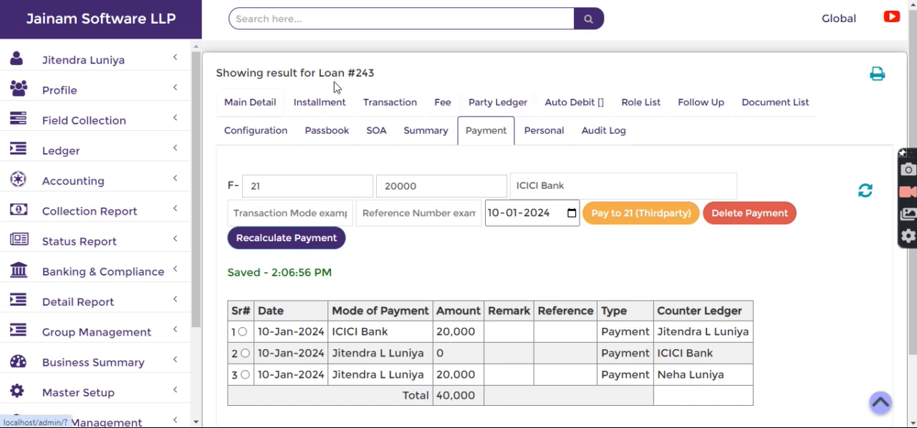
{"action": "left_click_drag", "start_coordinate": [347, 78], "coordinate": [409, 70]}
{"action": "left_click", "coordinate": [410, 70]}
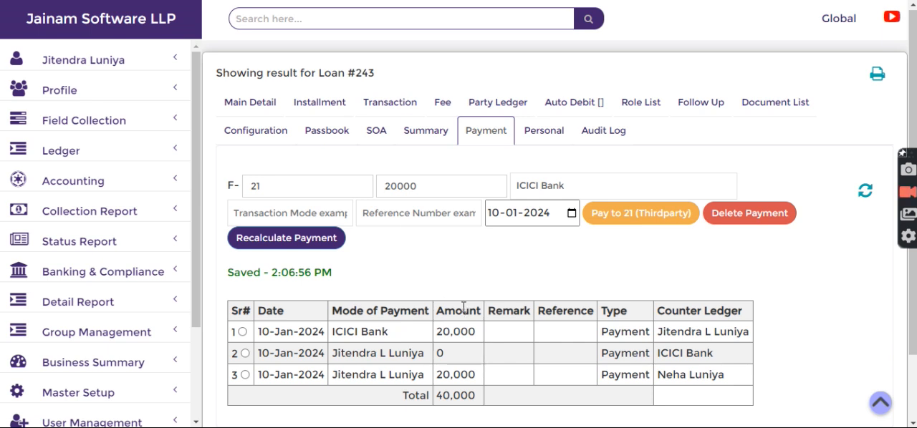
Step: Change the pay-to file number to 22 in the payment form
{"action": "left_click", "coordinate": [263, 191]}
{"action": "key", "text": "BackSpace"}
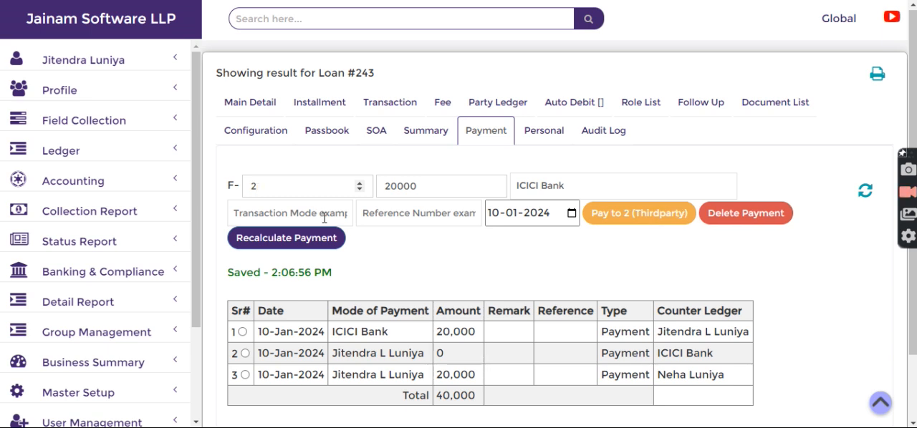
{"action": "type", "text": "2"}
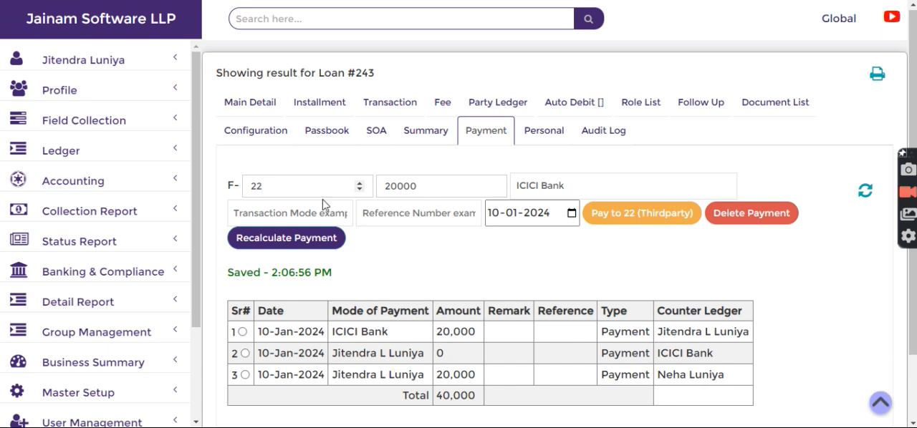
{"action": "double_click", "coordinate": [261, 187]}
{"action": "left_click", "coordinate": [330, 186]}
Step: Search for loan 243 again and reopen its payment form
{"action": "left_click", "coordinate": [311, 24]}
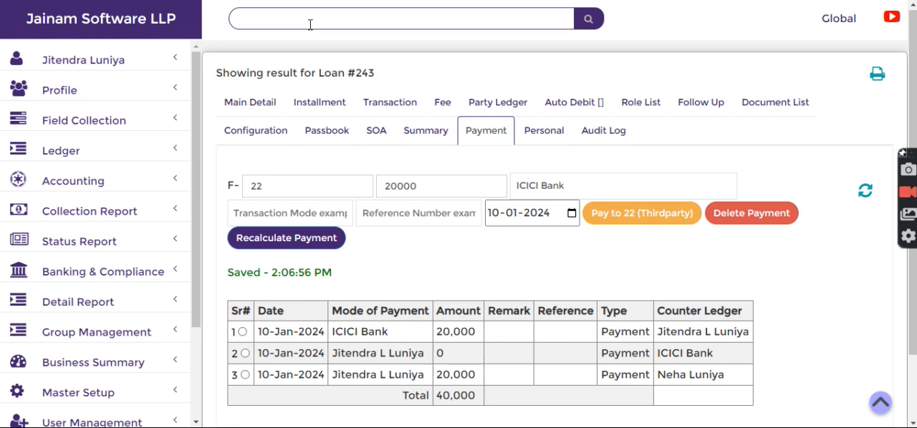
{"action": "type", "text": "243"}
{"action": "key", "text": "Return"}
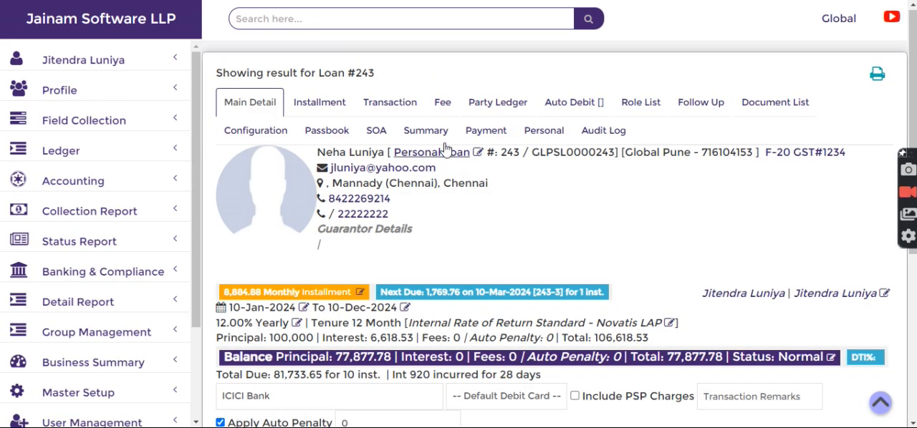
{"action": "left_click", "coordinate": [482, 132]}
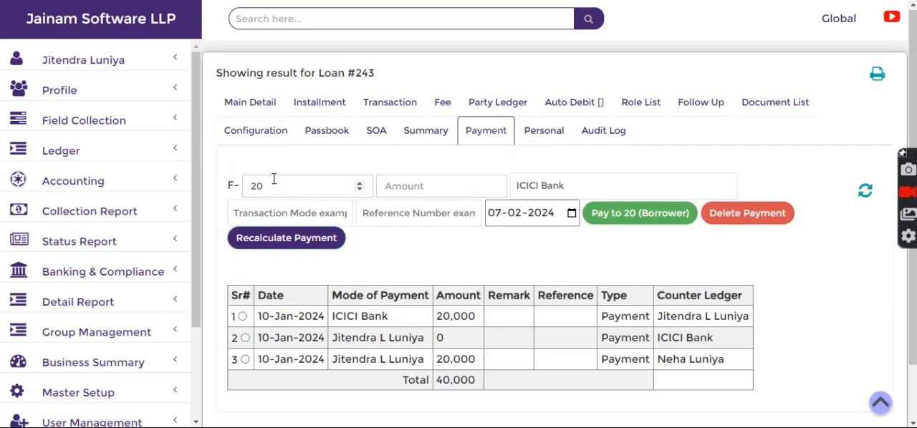
Step: Pay 1000 from ICICI Bank directly to the borrower, file 20, dated 11-01-2024
{"action": "left_click", "coordinate": [416, 189]}
{"action": "type", "text": "1000"}
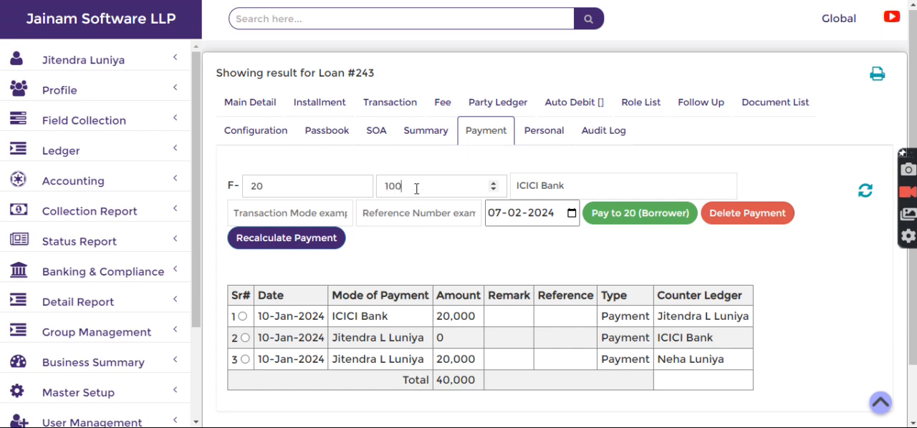
{"action": "left_click", "coordinate": [494, 214]}
{"action": "type", "text": "11-0"}
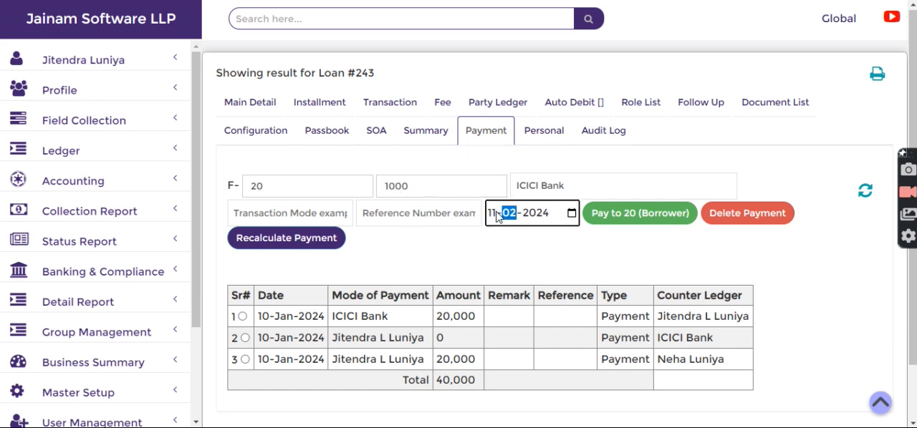
{"action": "type", "text": "1"}
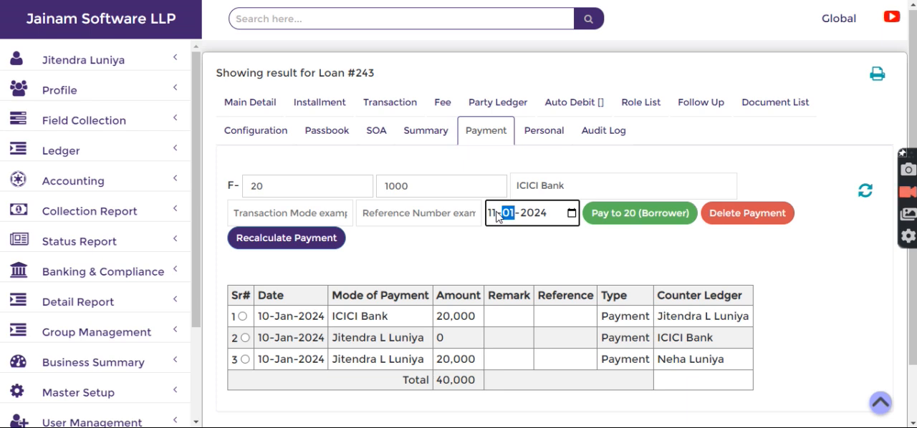
{"action": "left_click", "coordinate": [663, 216]}
Step: Refresh the payment list and examine the payment mode and counter ledger of the 11-Jan-2024 borrower payment
{"action": "left_click", "coordinate": [865, 190]}
{"action": "scroll", "coordinate": [621, 315], "scroll_direction": "down", "scroll_amount": 2}
{"action": "left_click_drag", "start_coordinate": [331, 296], "coordinate": [393, 298]}
{"action": "left_click_drag", "start_coordinate": [657, 296], "coordinate": [743, 303]}
{"action": "left_click", "coordinate": [743, 303]}
{"action": "scroll", "coordinate": [693, 285], "scroll_direction": "up", "scroll_amount": 2}
Step: Search for invoice loan 293 and open its payment form
{"action": "left_click", "coordinate": [417, 20]}
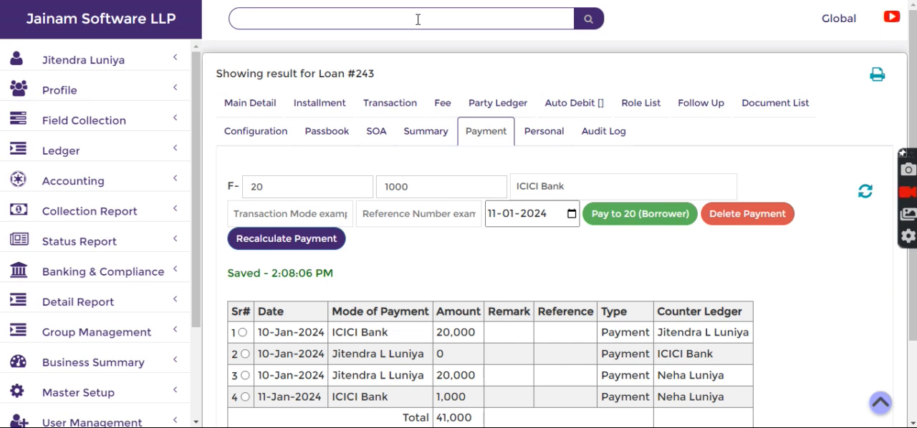
{"action": "type", "text": "243"}
{"action": "key", "text": "Return"}
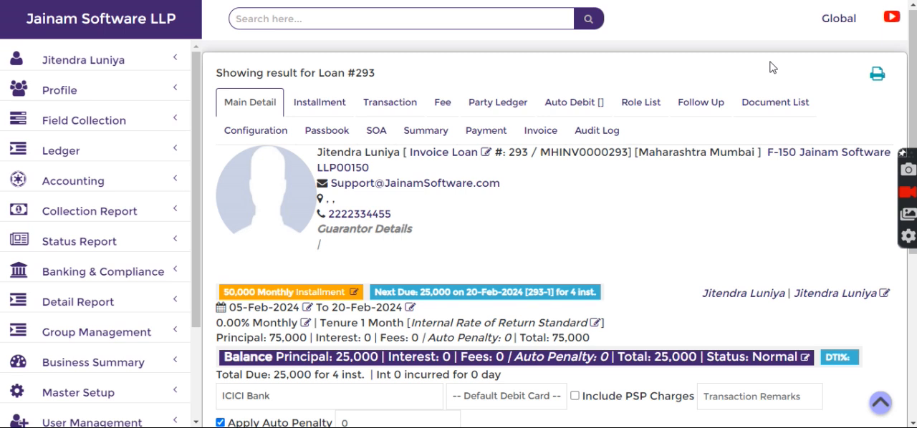
{"action": "left_click", "coordinate": [482, 133]}
Step: Examine the preset third-party pay-to file number in the invoice loan's payment form
{"action": "left_click", "coordinate": [279, 185]}
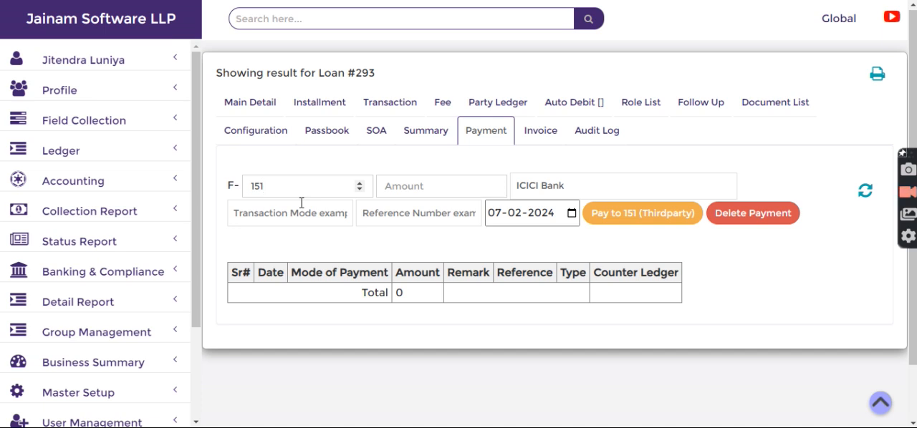
{"action": "key", "text": "shift+End"}
{"action": "key", "text": "End"}
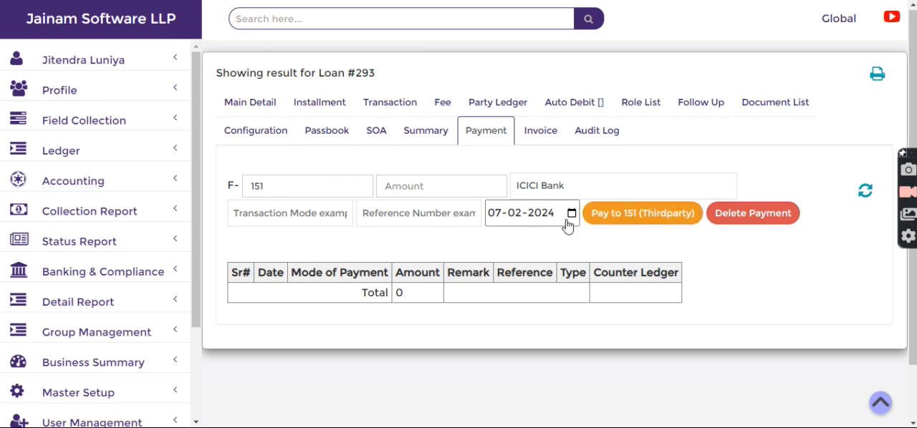
{"action": "left_click_drag", "start_coordinate": [285, 185], "coordinate": [245, 179]}
{"action": "left_click", "coordinate": [299, 172]}
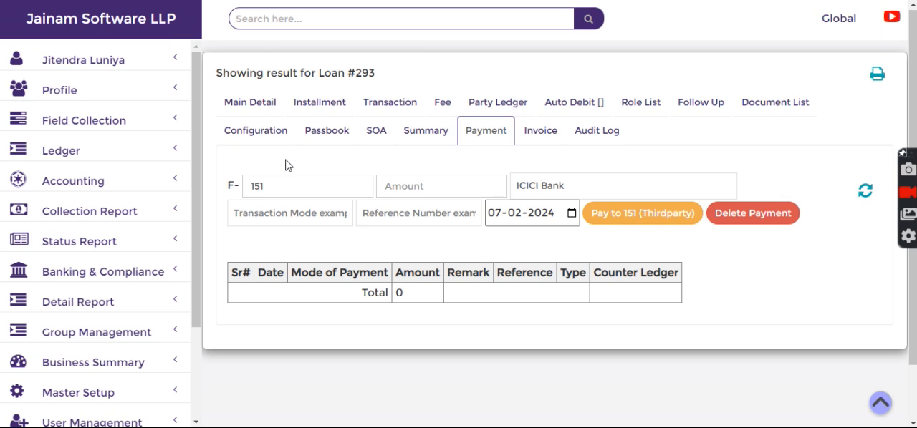
Step: Pay 10000 from ICICI Bank to third-party file 151, dated 07-02-2024
{"action": "left_click", "coordinate": [436, 189]}
{"action": "type", "text": "10000"}
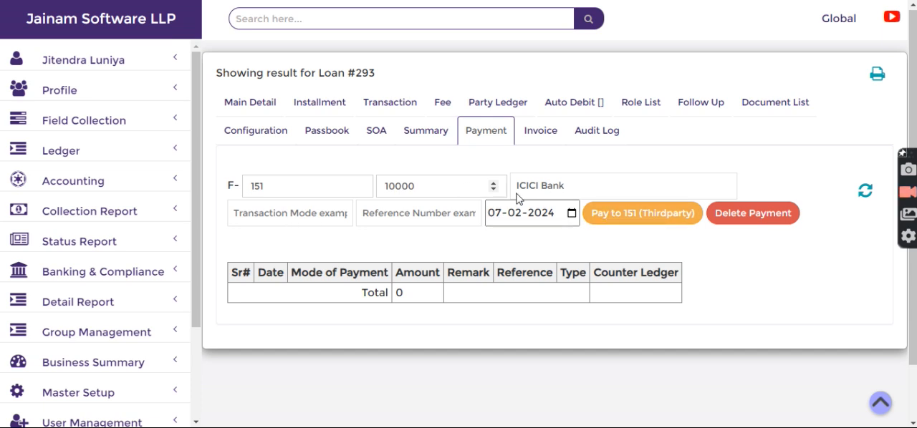
{"action": "left_click", "coordinate": [611, 225]}
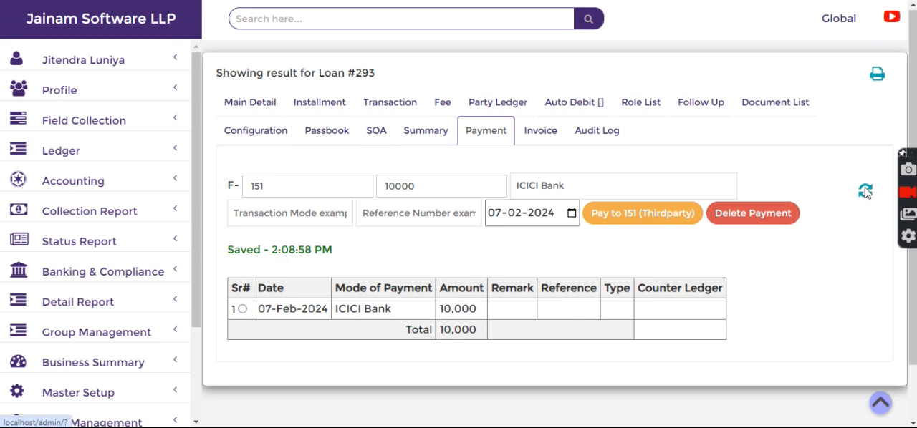